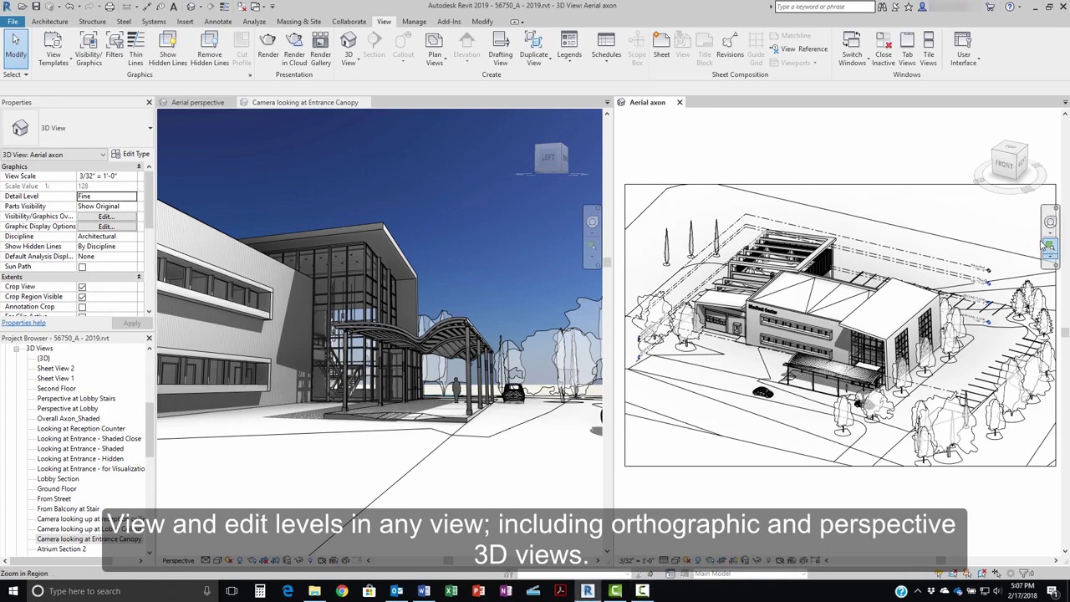
Step: Zoom in on the level heads and show the Levels annotation category in the entrance canopy camera view
click(1048, 244)
drag(933, 212, 1018, 328)
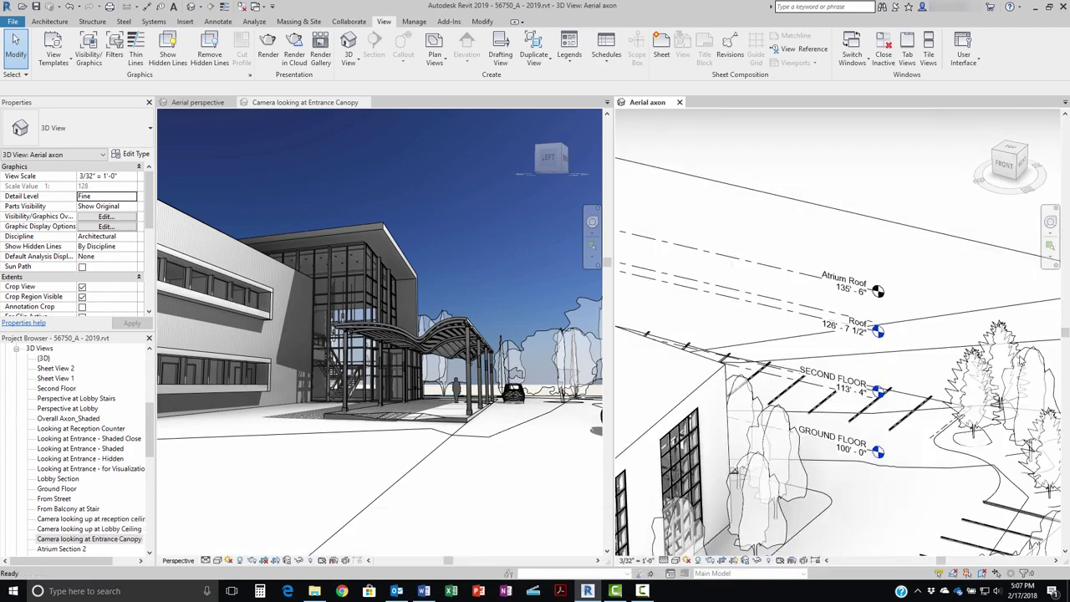
click(309, 471)
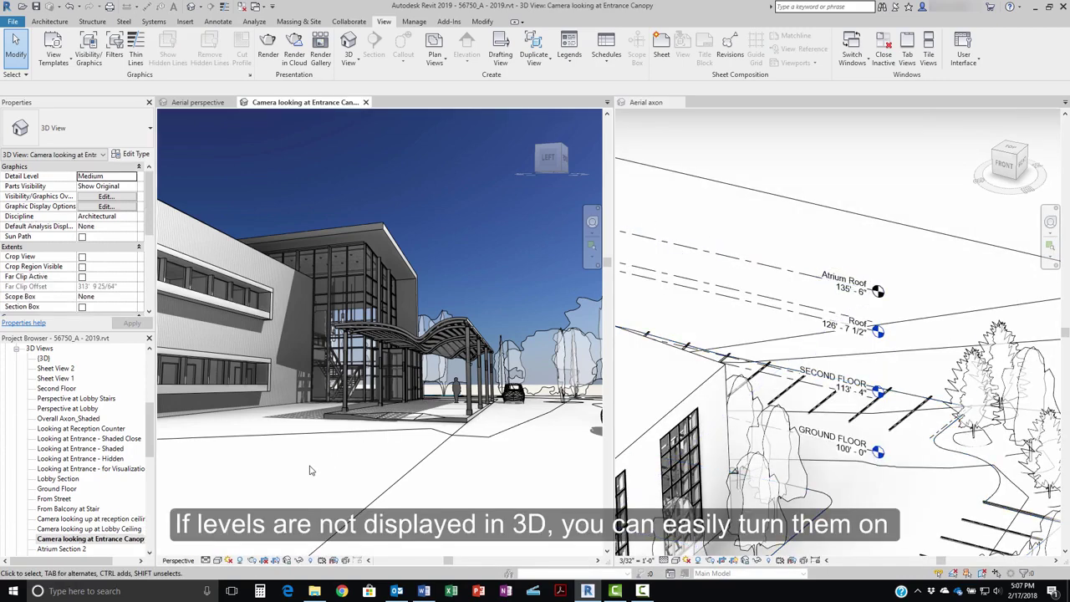
click(88, 50)
click(308, 202)
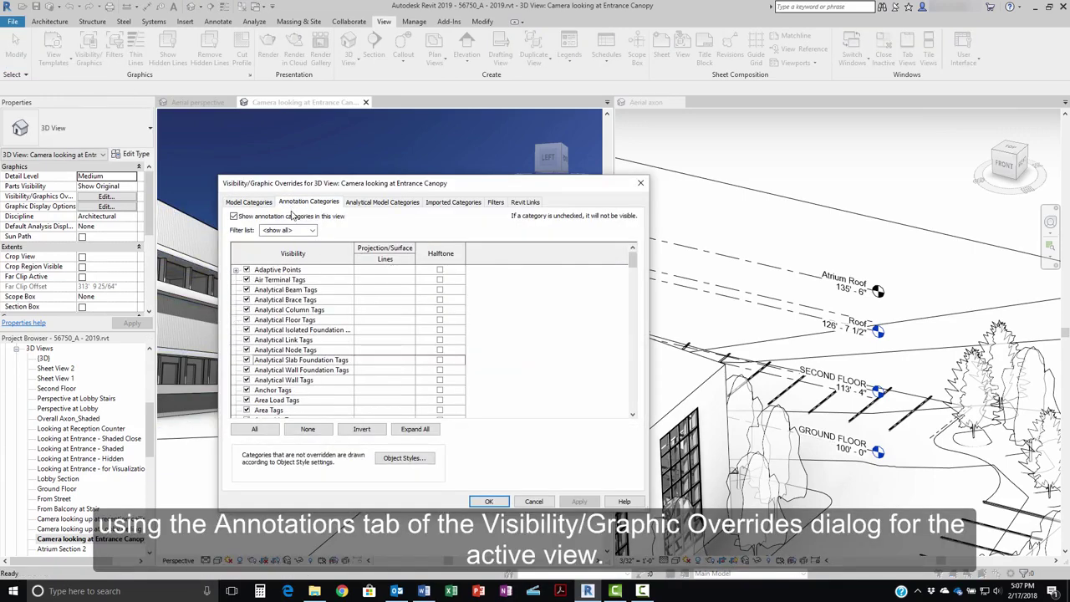
click(266, 399)
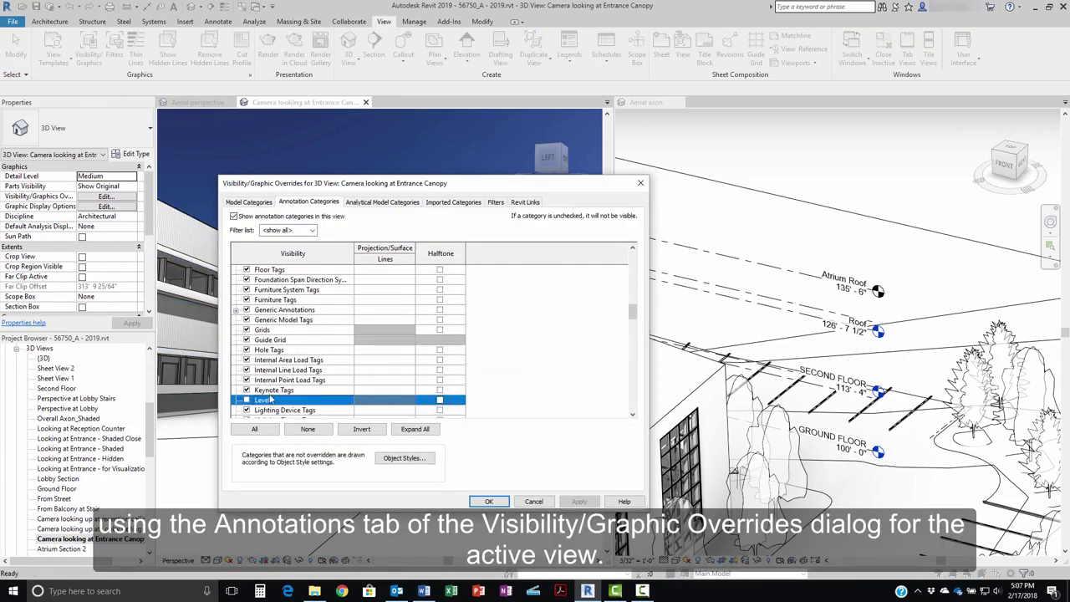
click(488, 502)
Step: Hide the Atrium Roof level's bubble in the aerial axon view
click(505, 313)
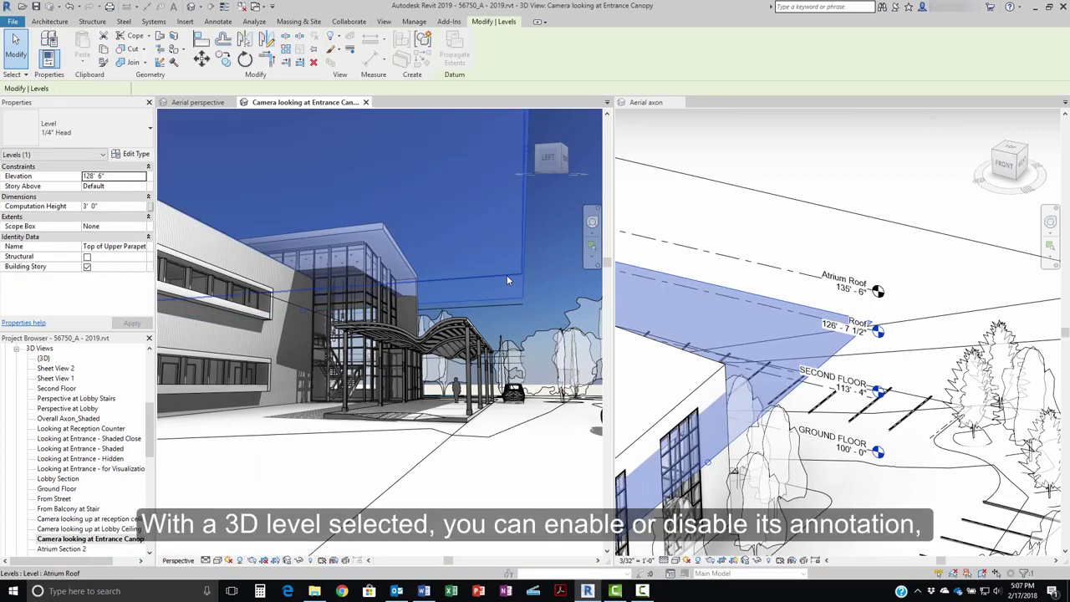
click(507, 275)
click(834, 250)
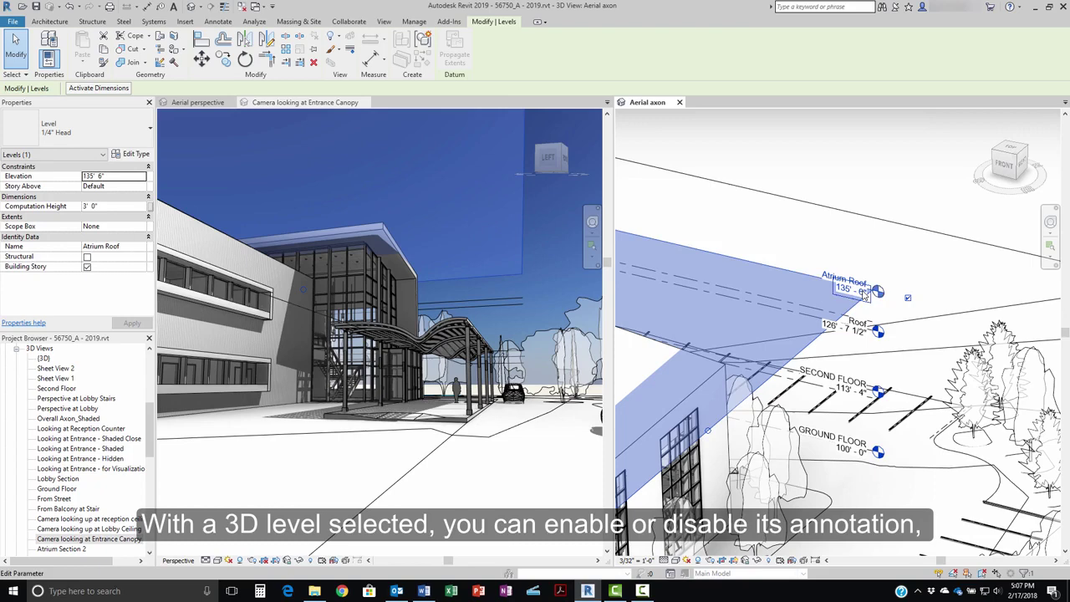
click(908, 298)
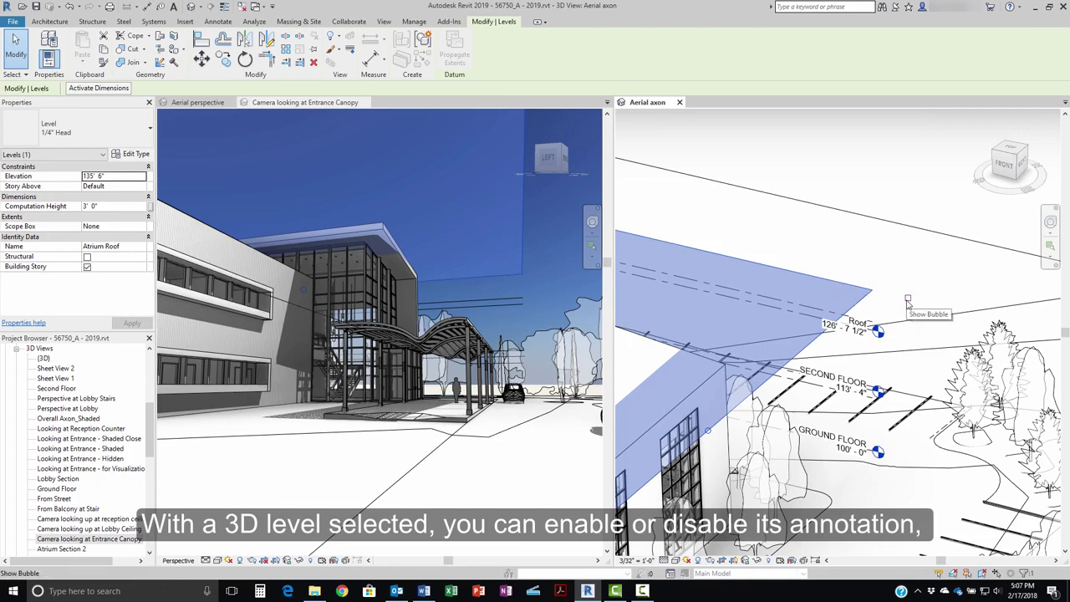
Step: Edit the Roof level's elevation and name, then drag its end grip outward among the trees
key(Escape)
click(838, 328)
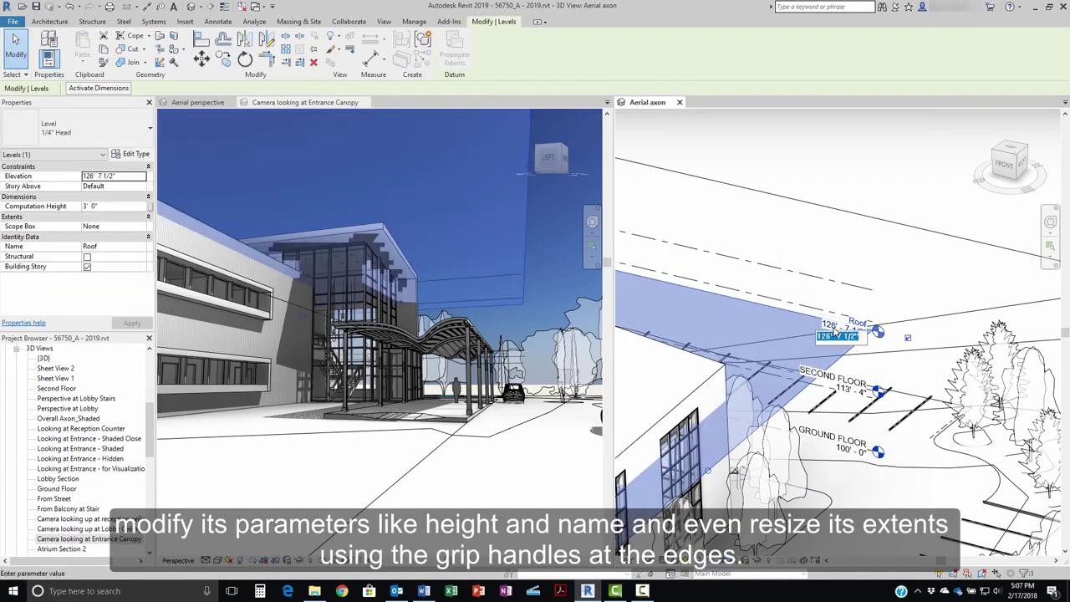
click(858, 326)
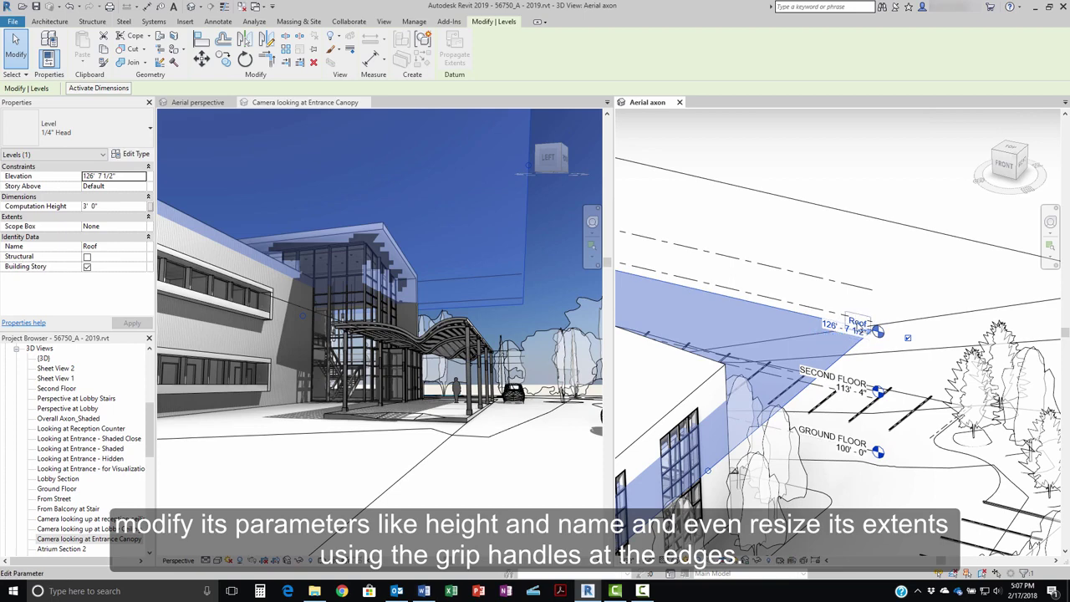
click(893, 306)
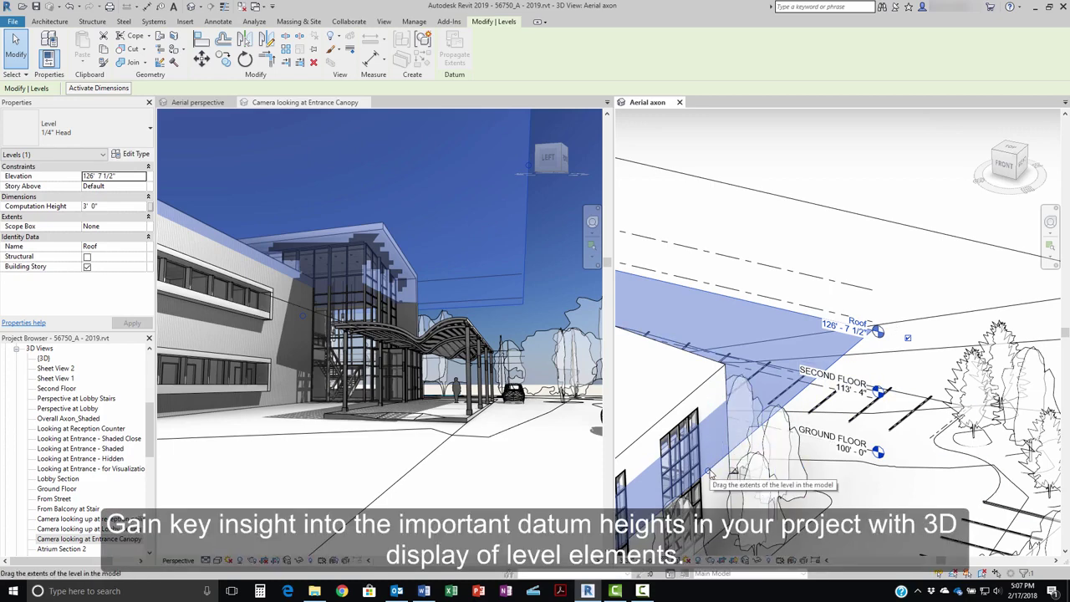
drag(709, 473, 856, 479)
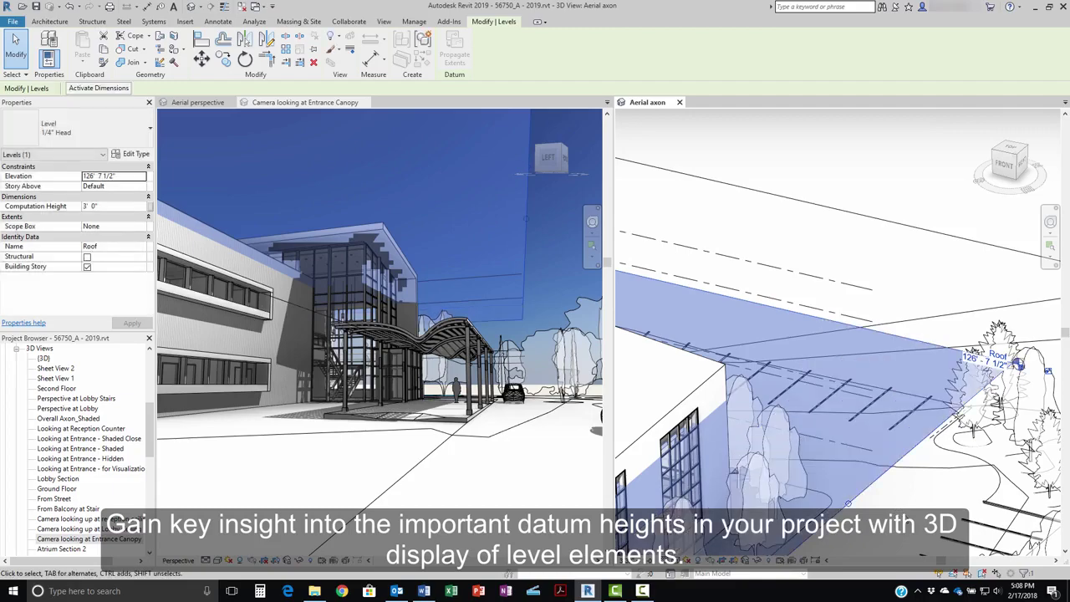